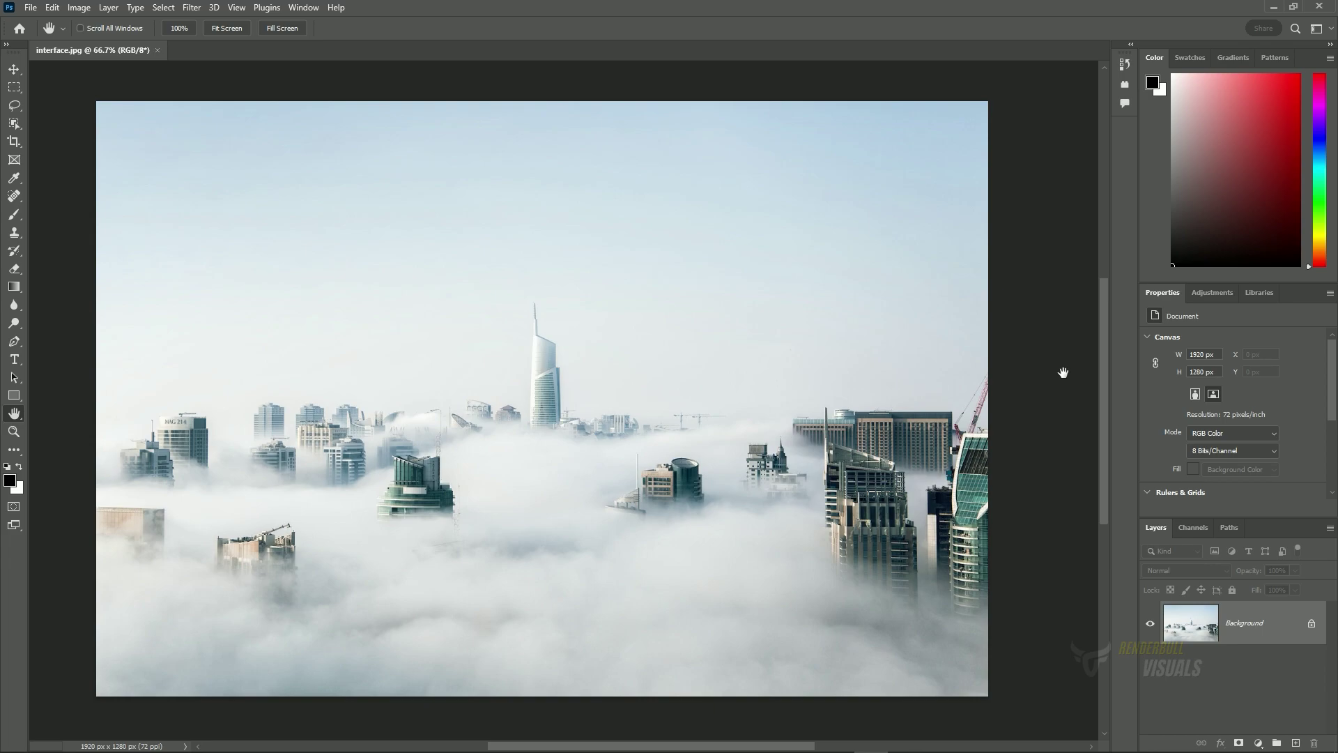
- Cycle through full screen mode and full screen mode with menu bar, ending in standard screen mode
key("f")
key("f")
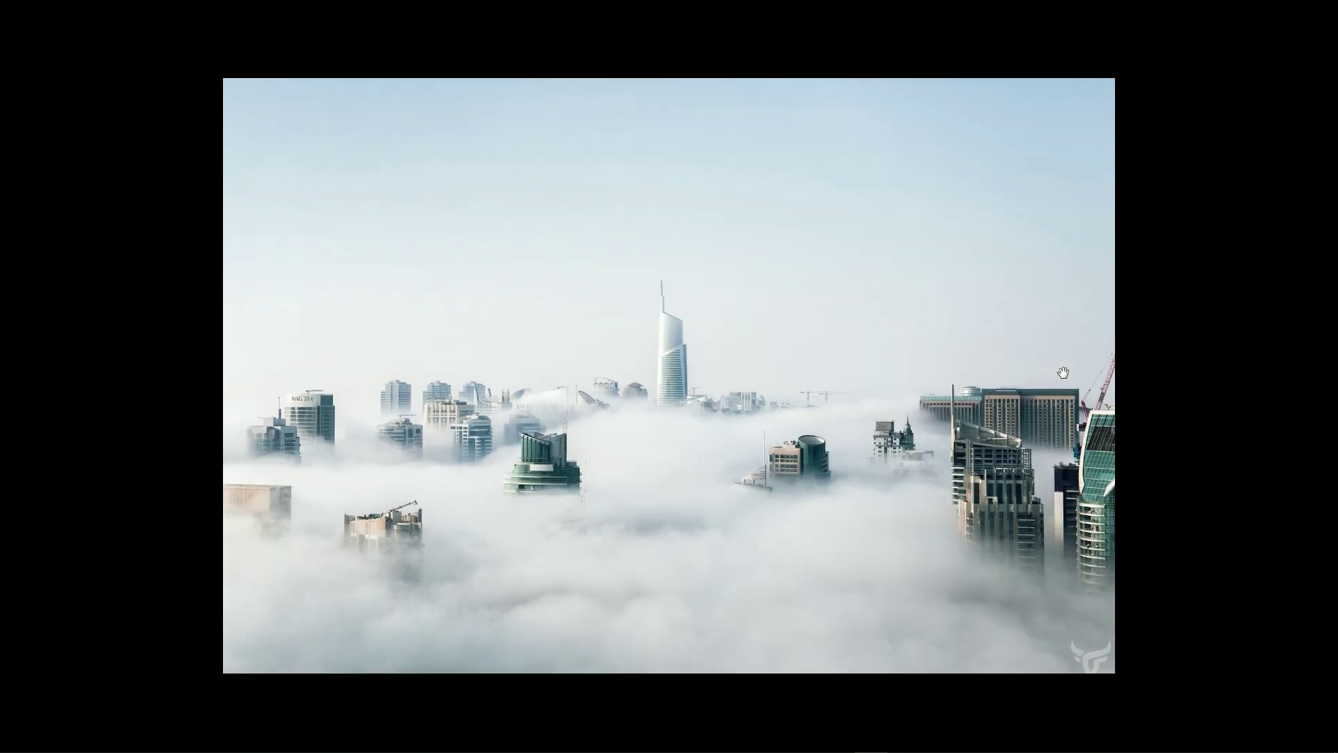
key("f")
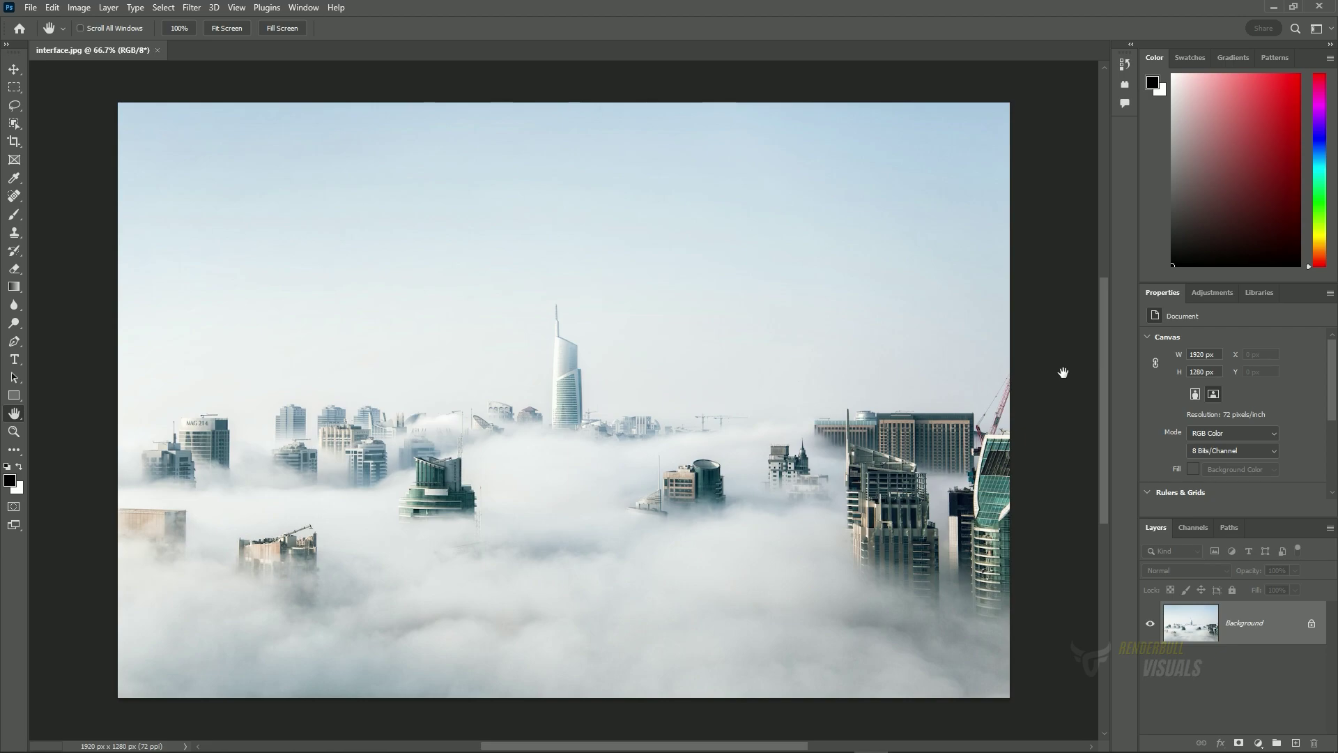
key("f")
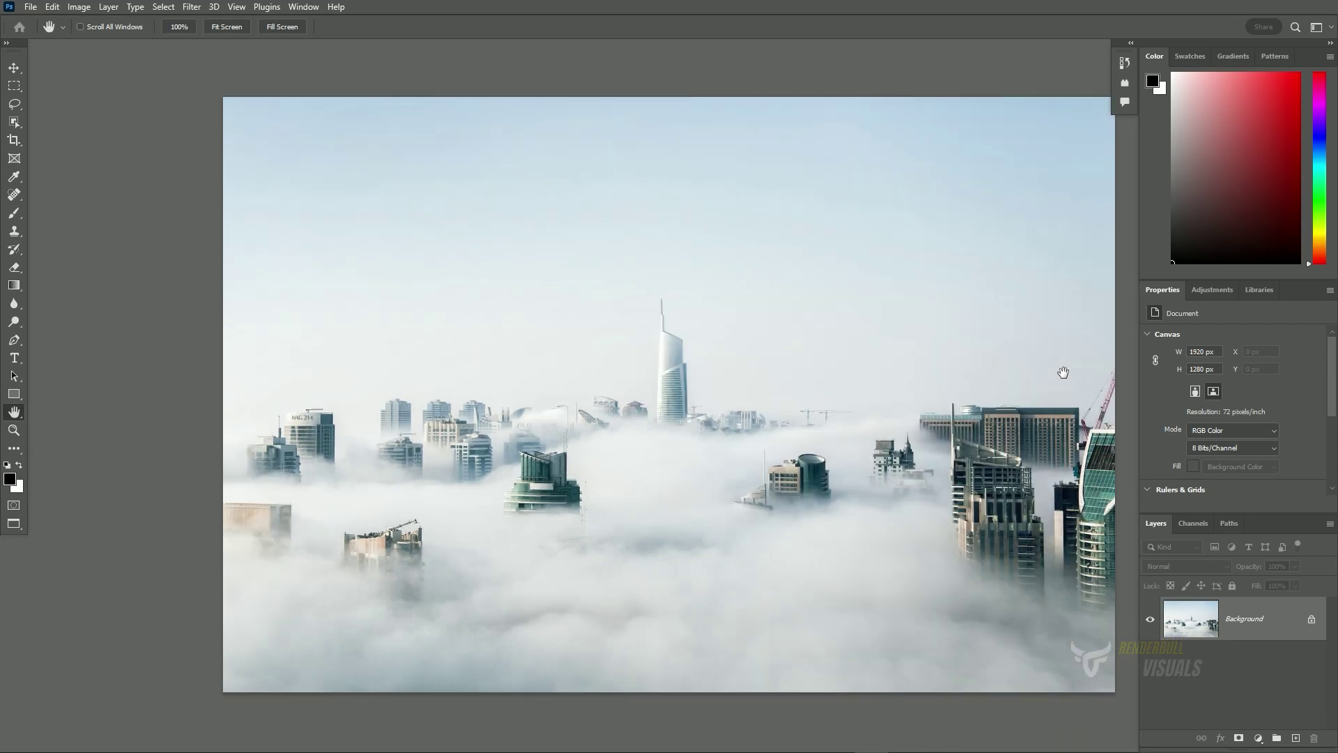
key("f")
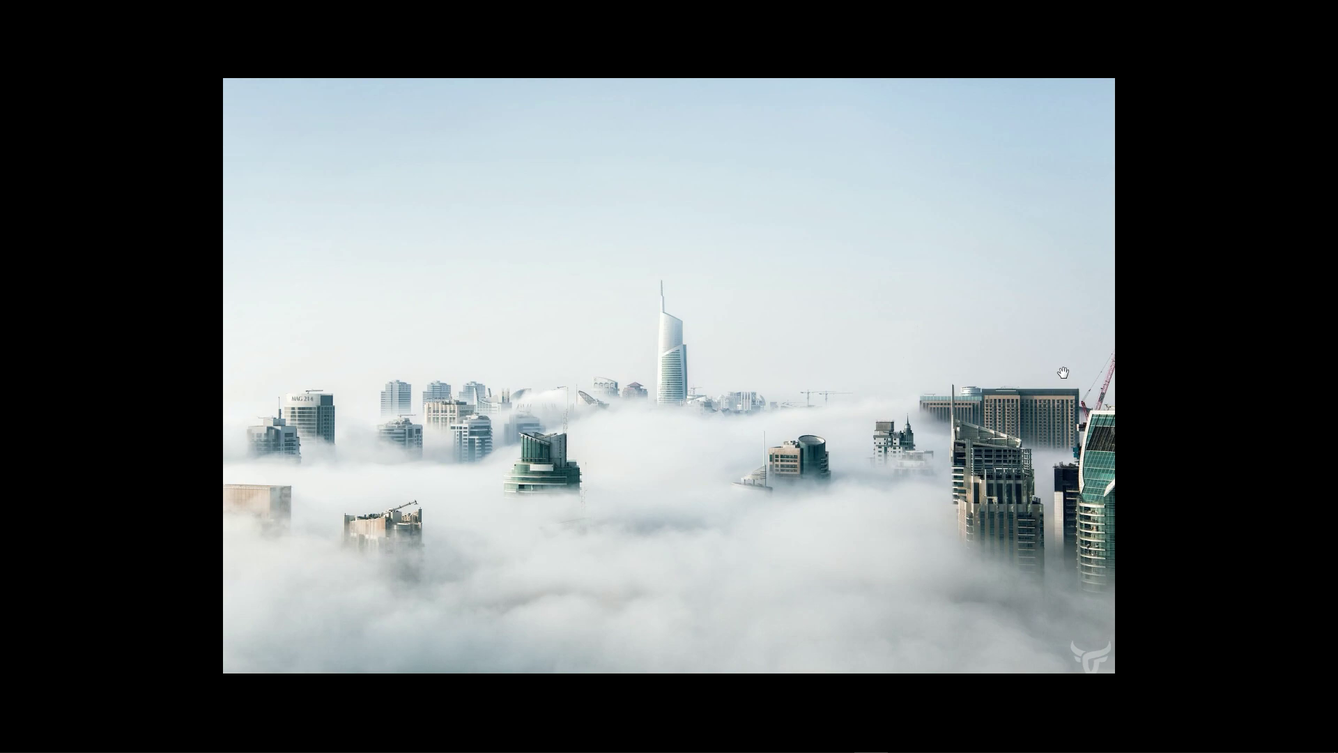
key("f")
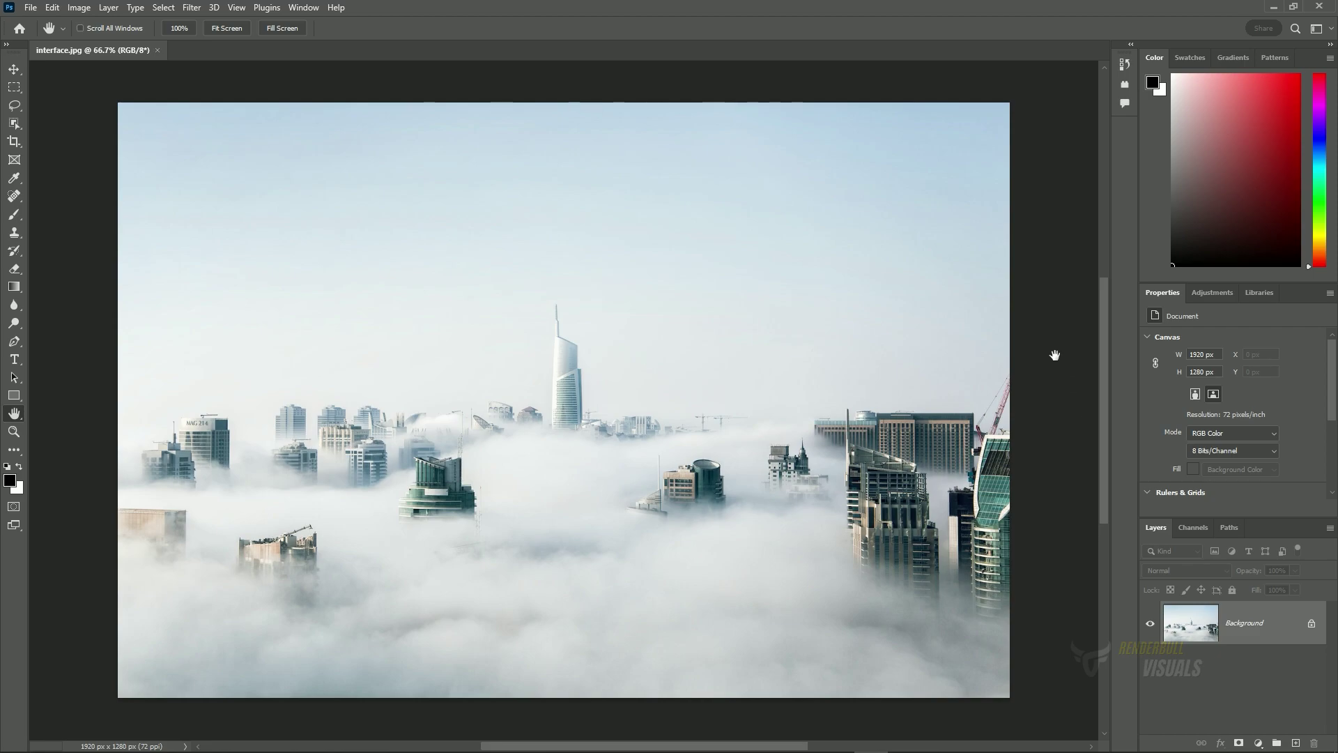
- Try a Light Gray canvas surround in standard screen mode and restore the Default color
left_click_drag(1057, 368, 1010, 362)
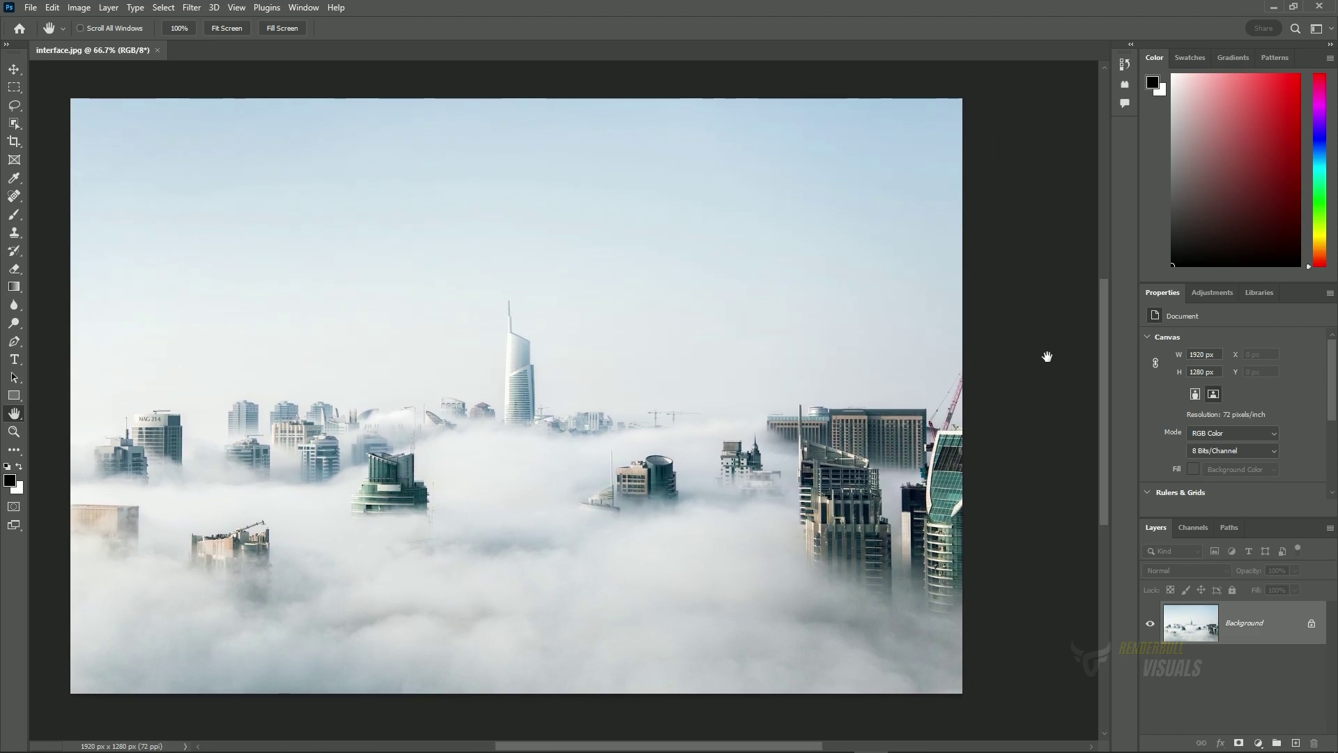
right_click(1039, 291)
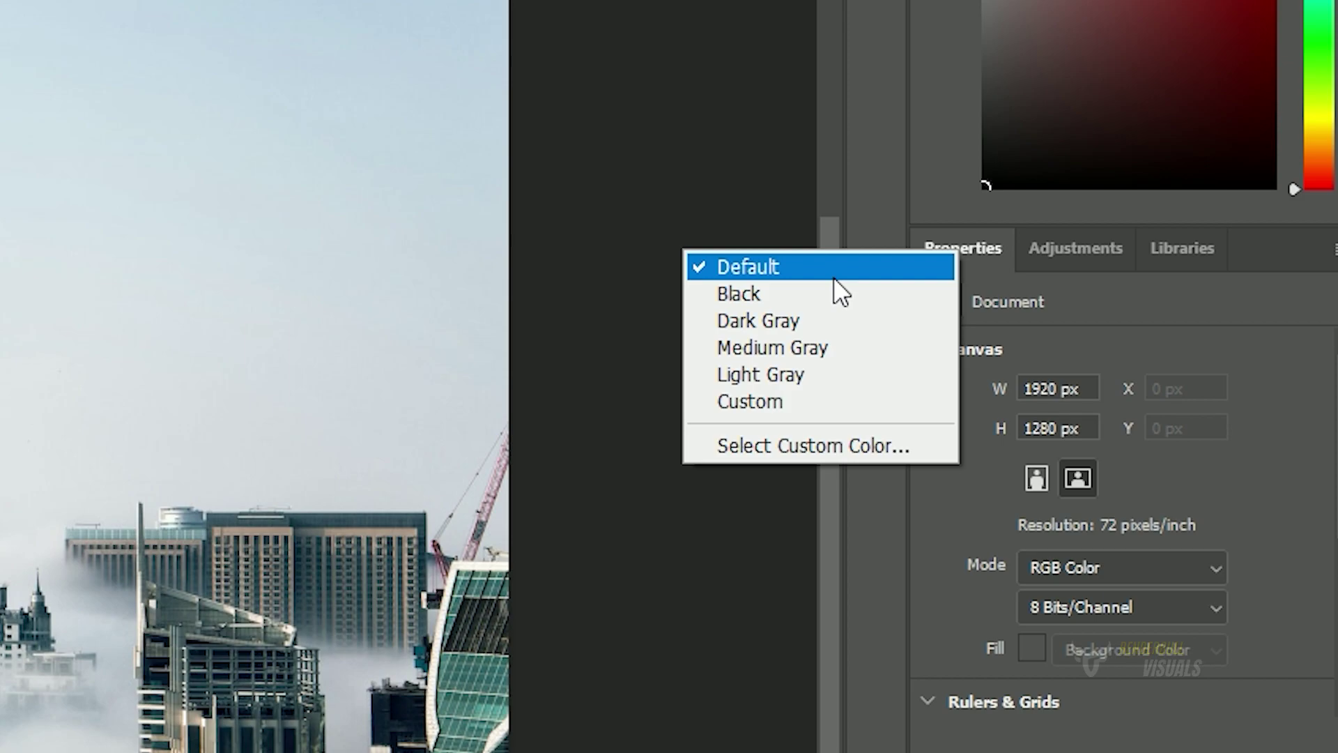
left_click(840, 370)
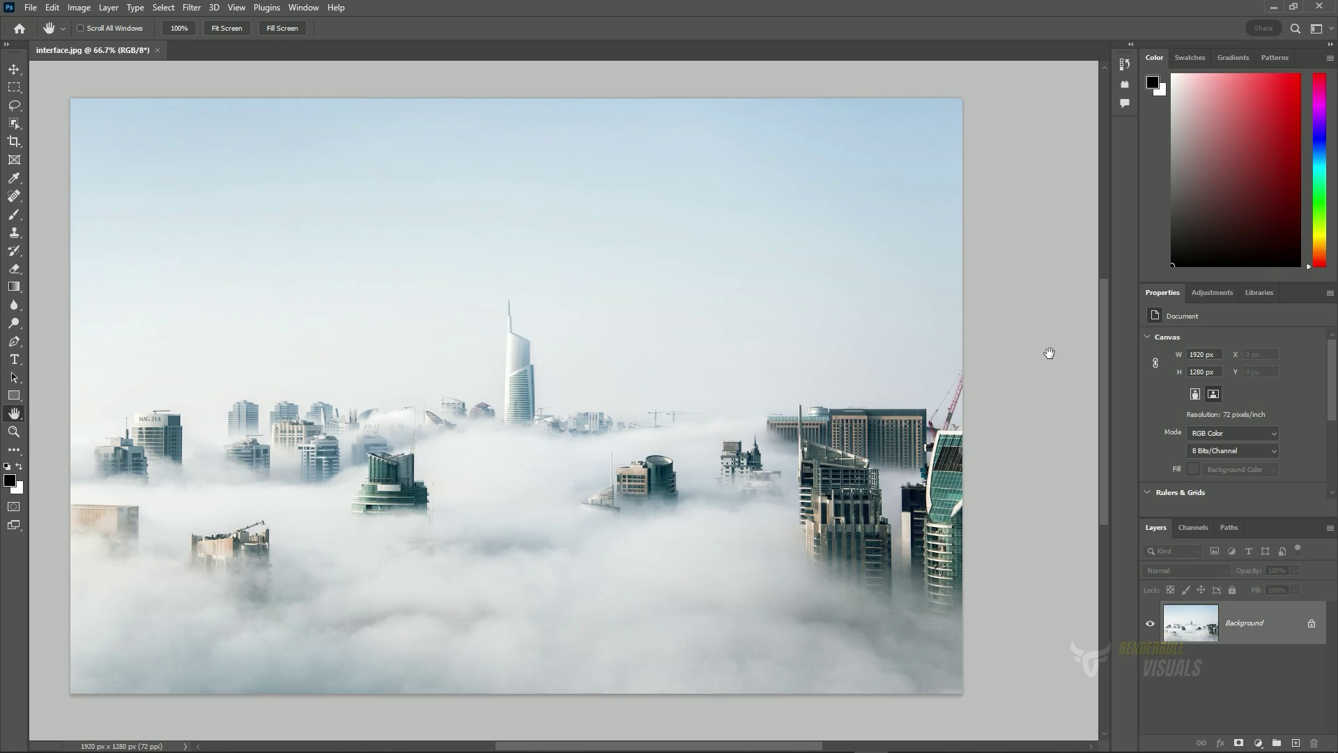
right_click(1005, 313)
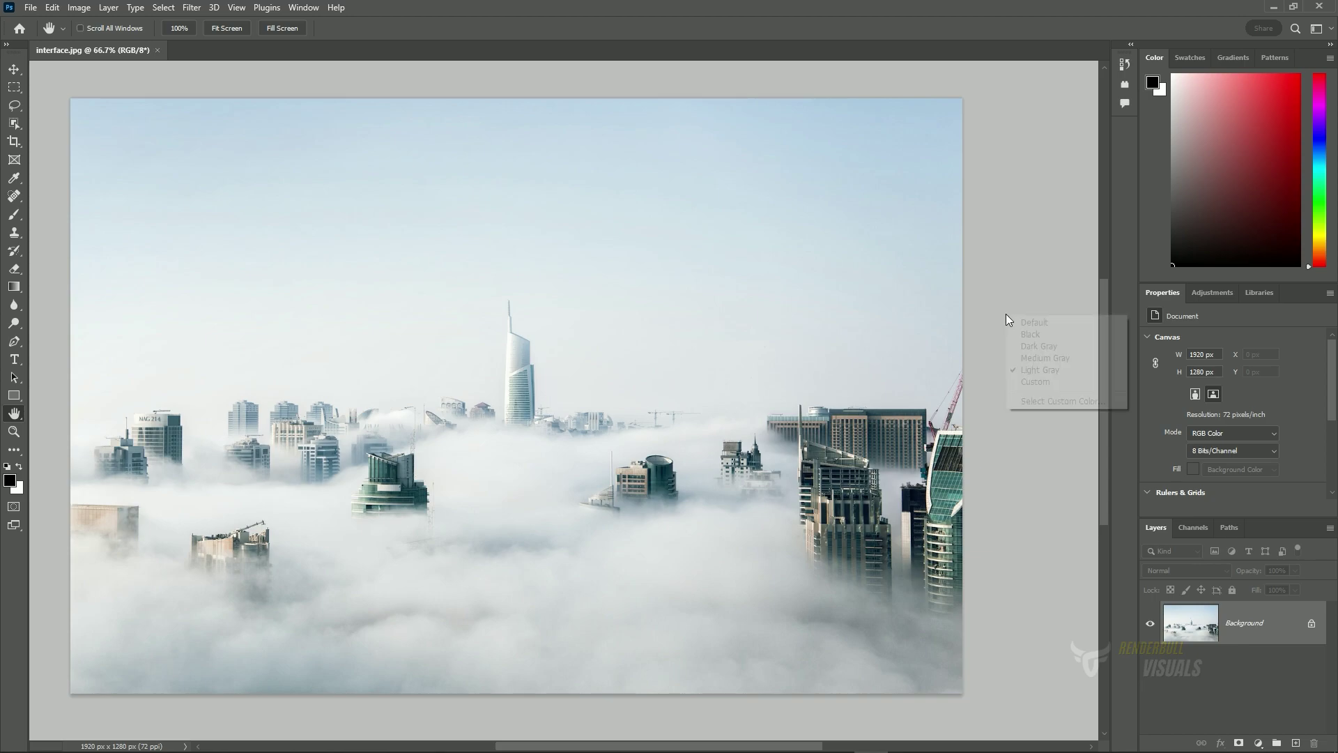
left_click(1019, 322)
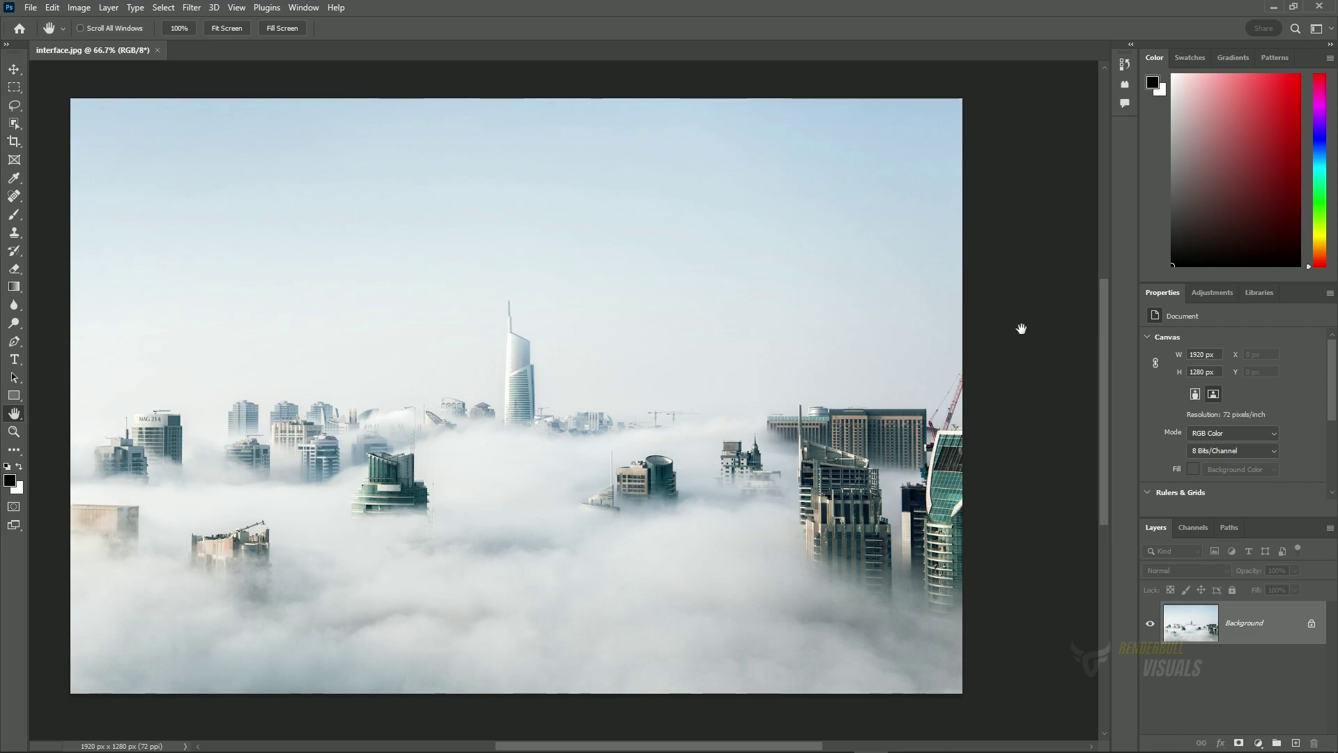
- Switch to full screen mode with menu bar and set the canvas surround color to Default
key("f")
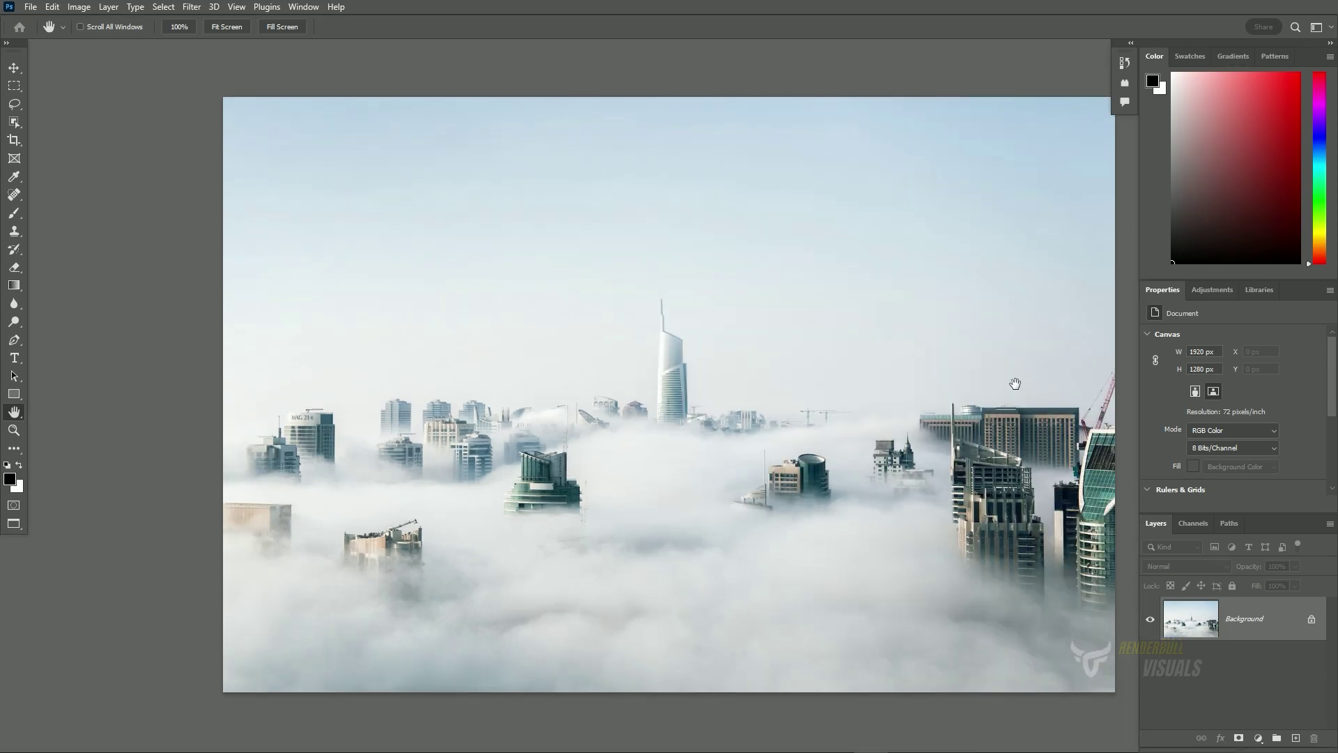
left_click_drag(1022, 388, 892, 367)
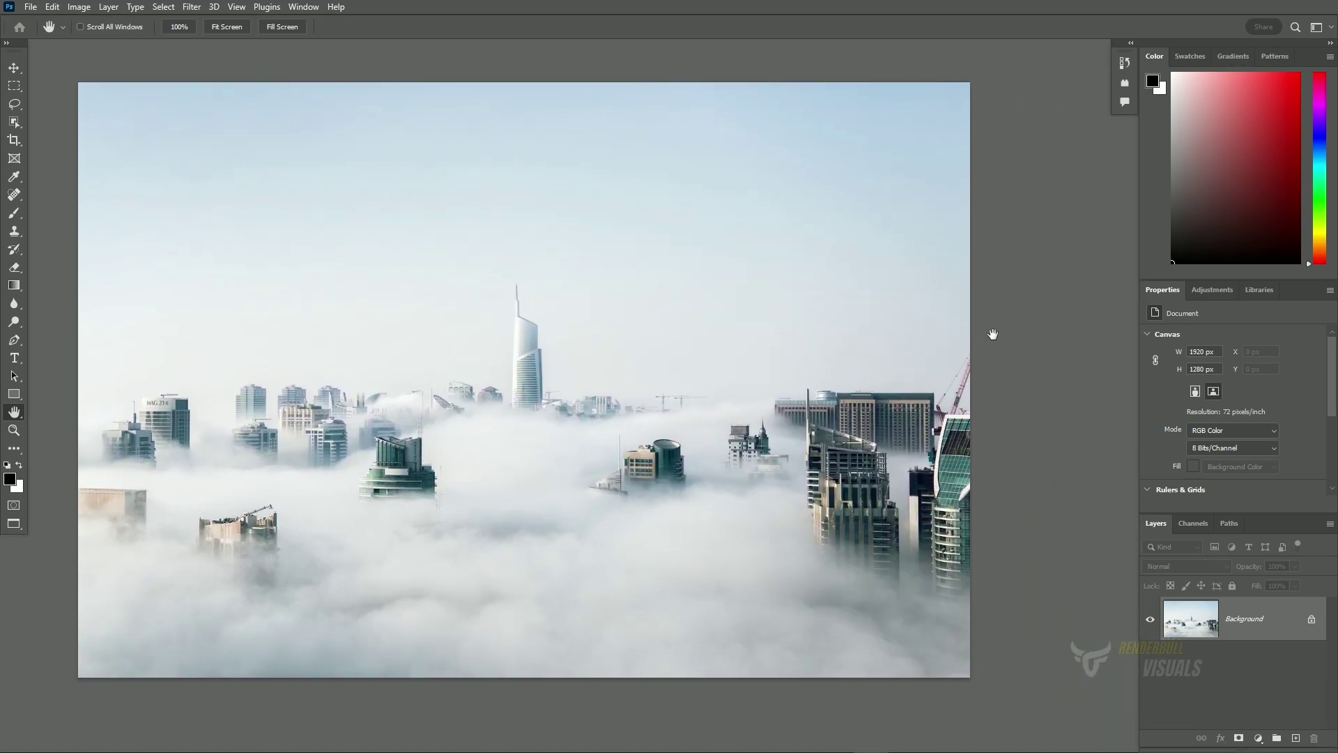
right_click(1037, 267)
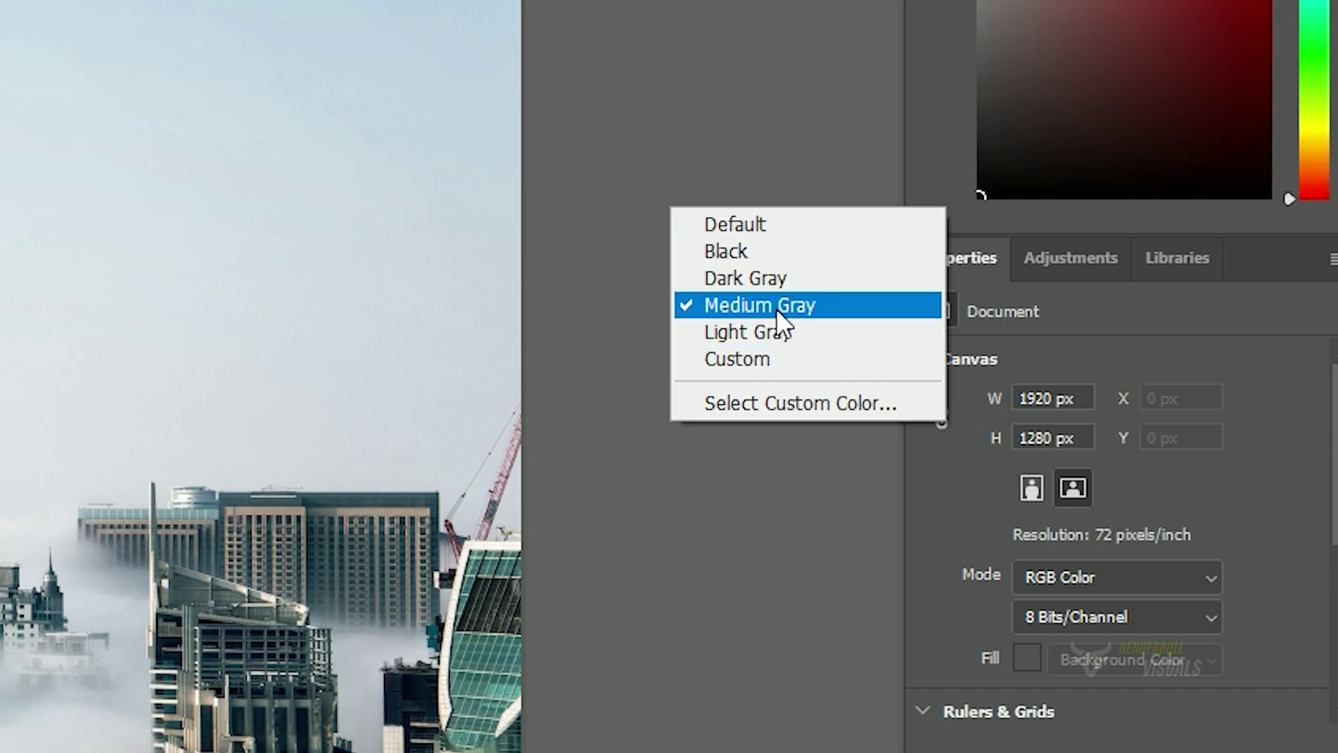
left_click(786, 238)
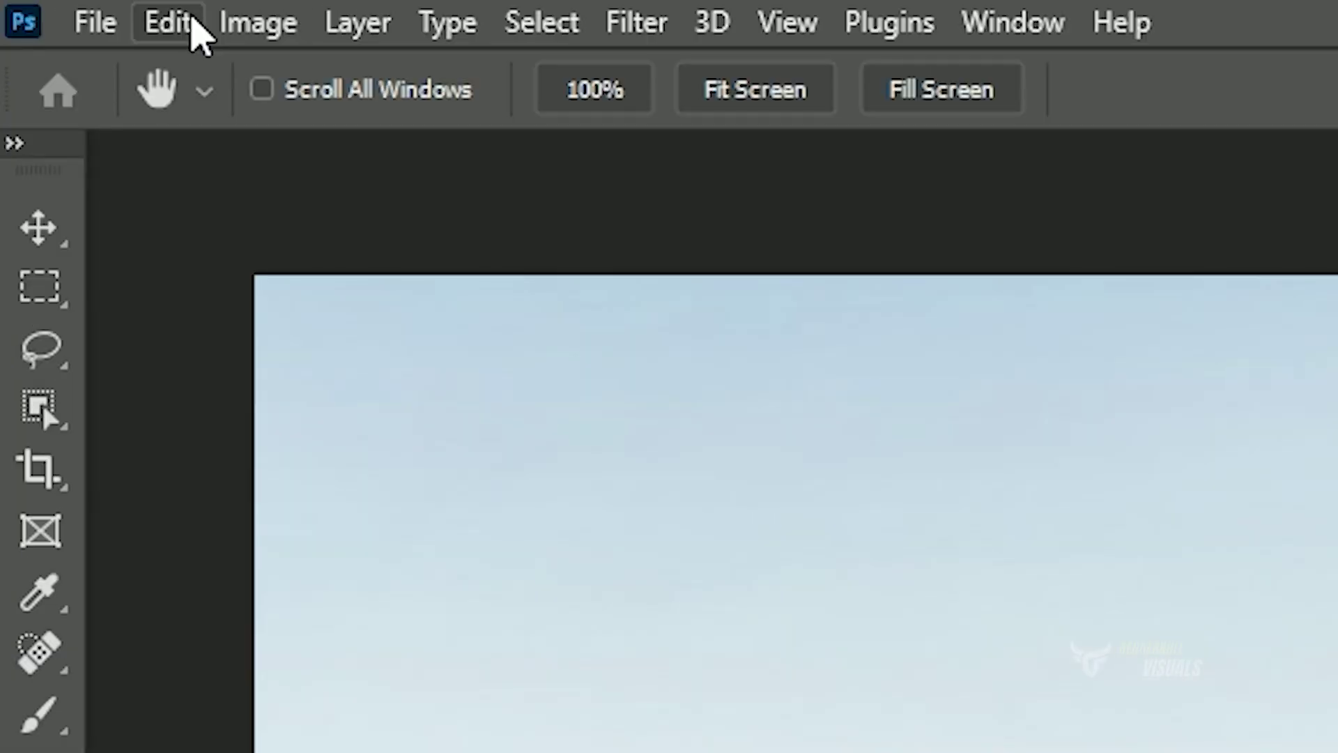
- Open the Interface section of the preferences
left_click(56, 6)
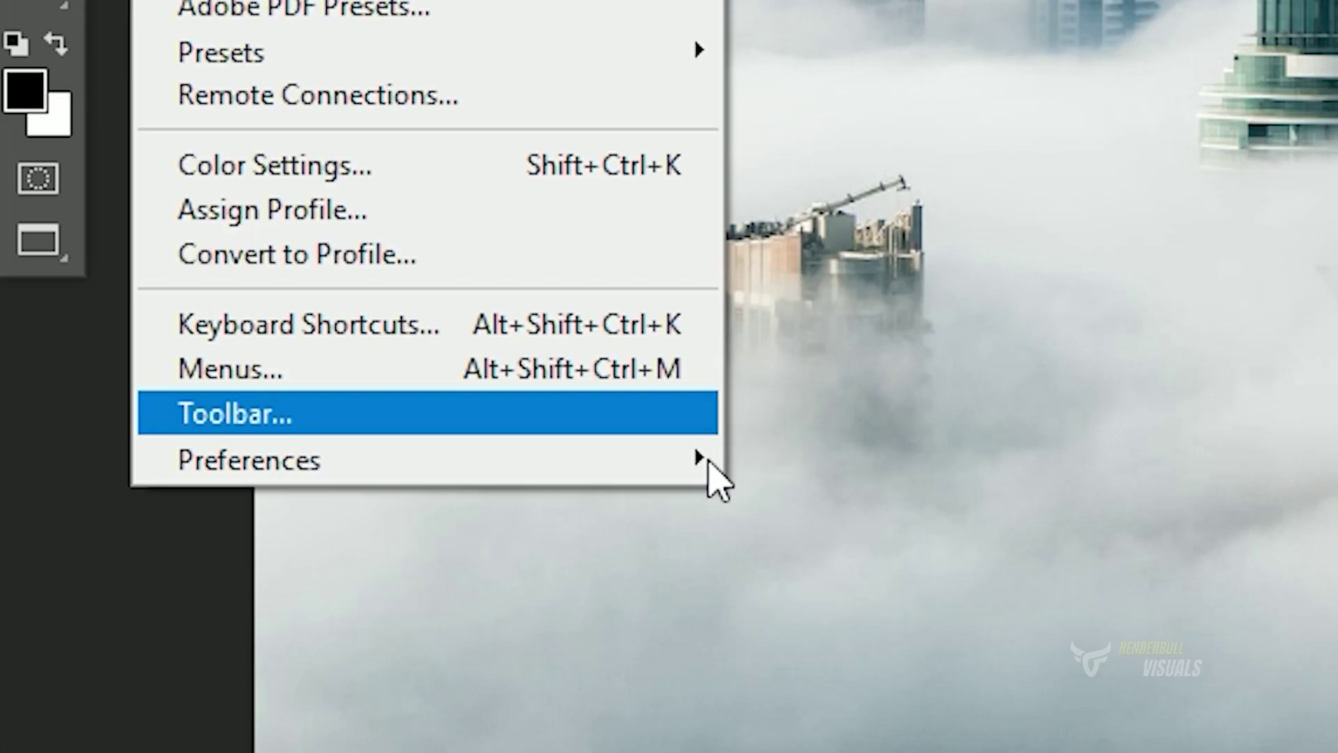
mouse_move(709, 462)
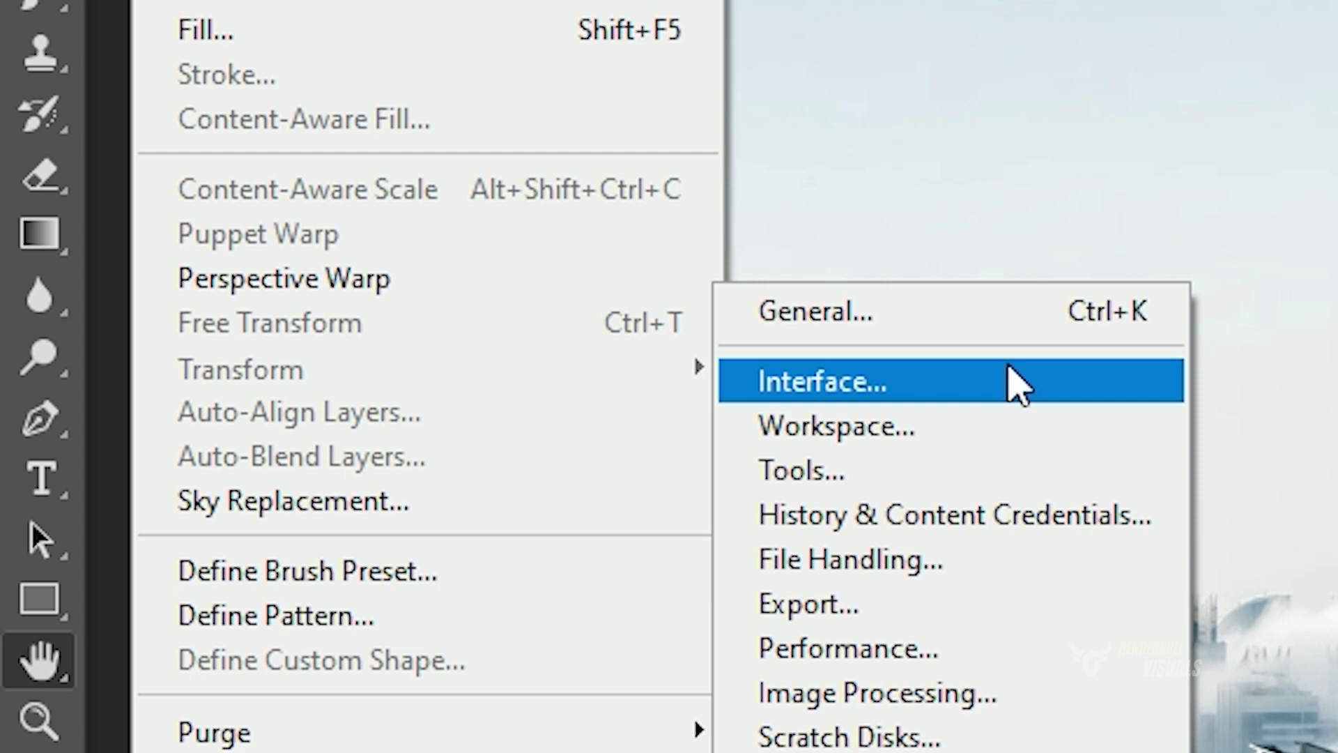
left_click(1018, 382)
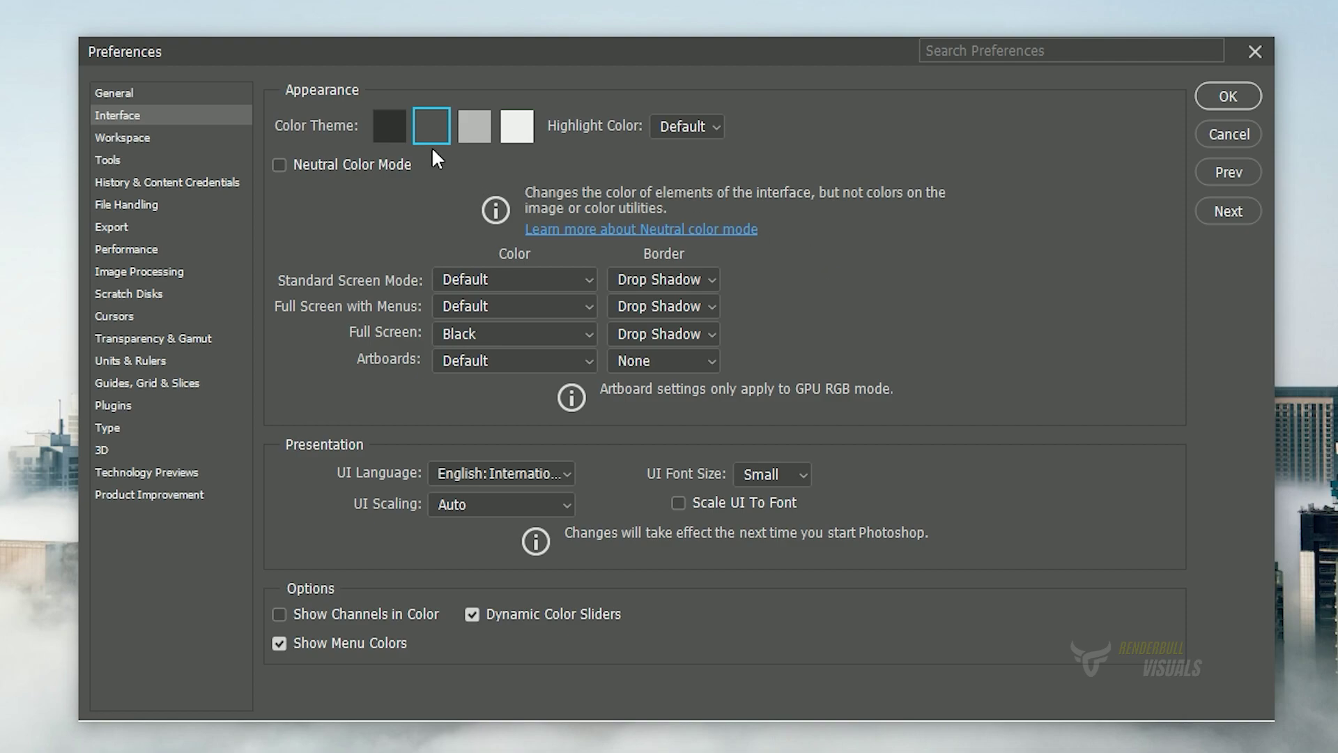
- Preview the darkest and lightest interface color themes and return to the second-darkest theme
left_click(392, 126)
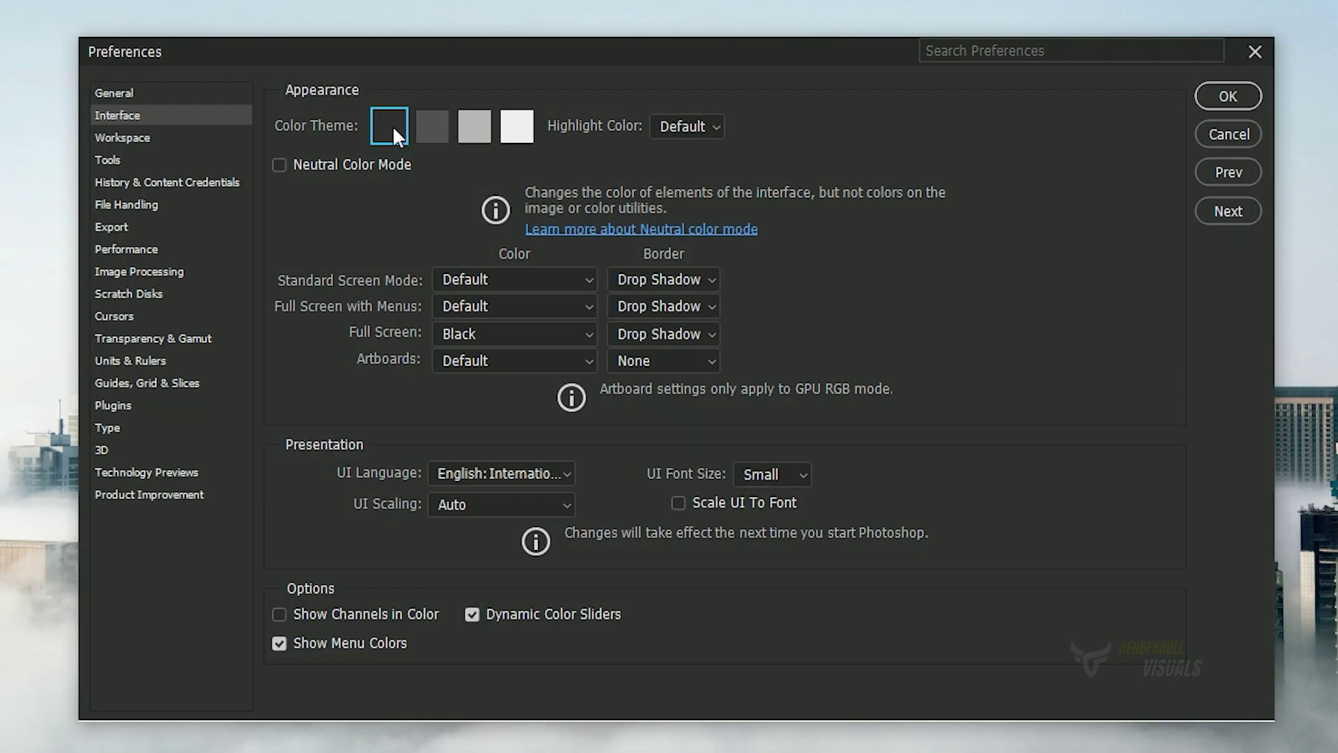
left_click(513, 127)
left_click(428, 132)
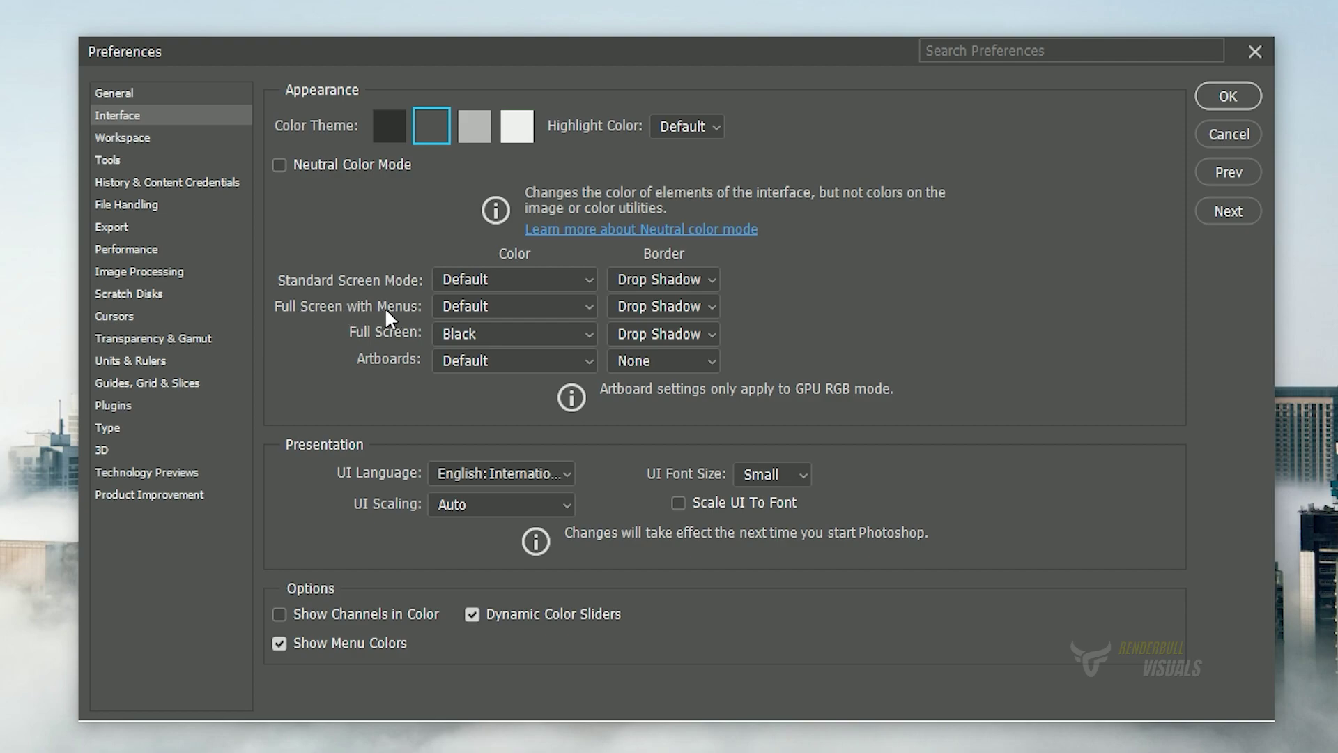
- Try the Line and None borders for Full Screen with Menus, switching to the lightest color theme for comparison
left_click(681, 306)
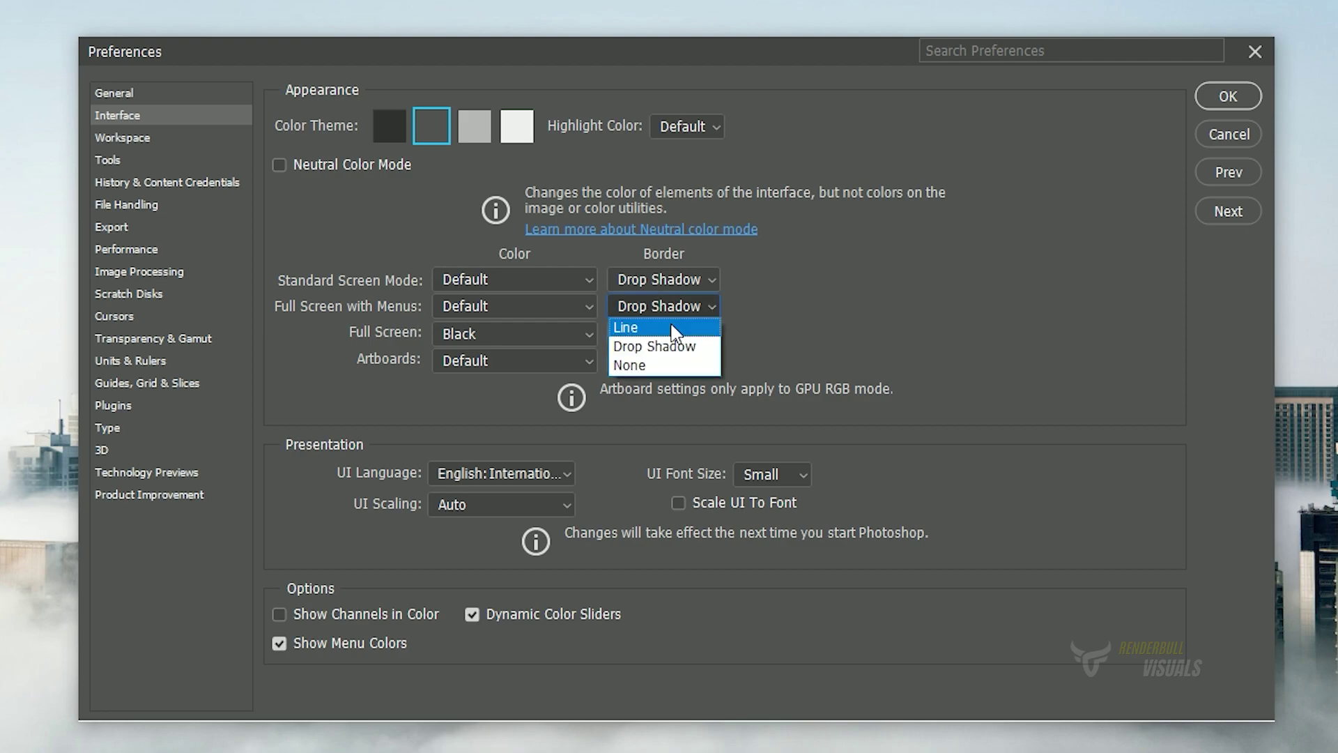
left_click(671, 327)
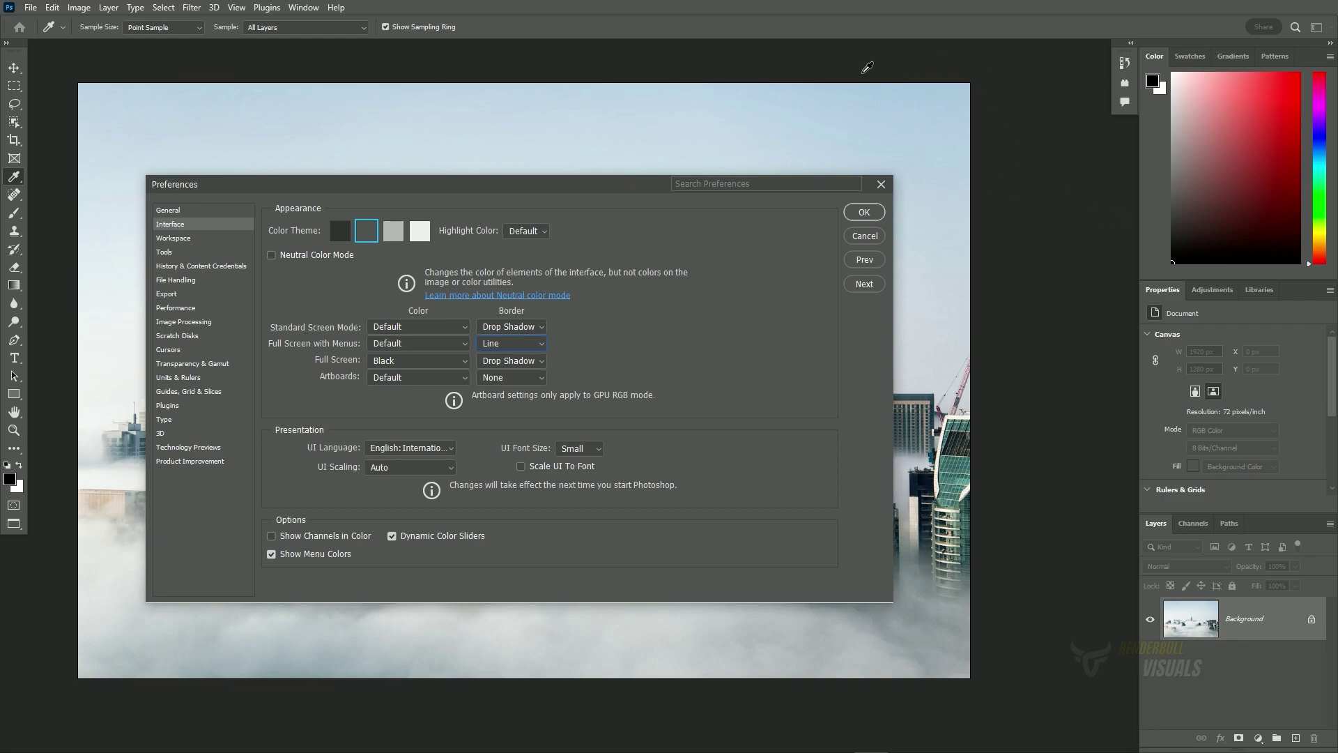
left_click(420, 231)
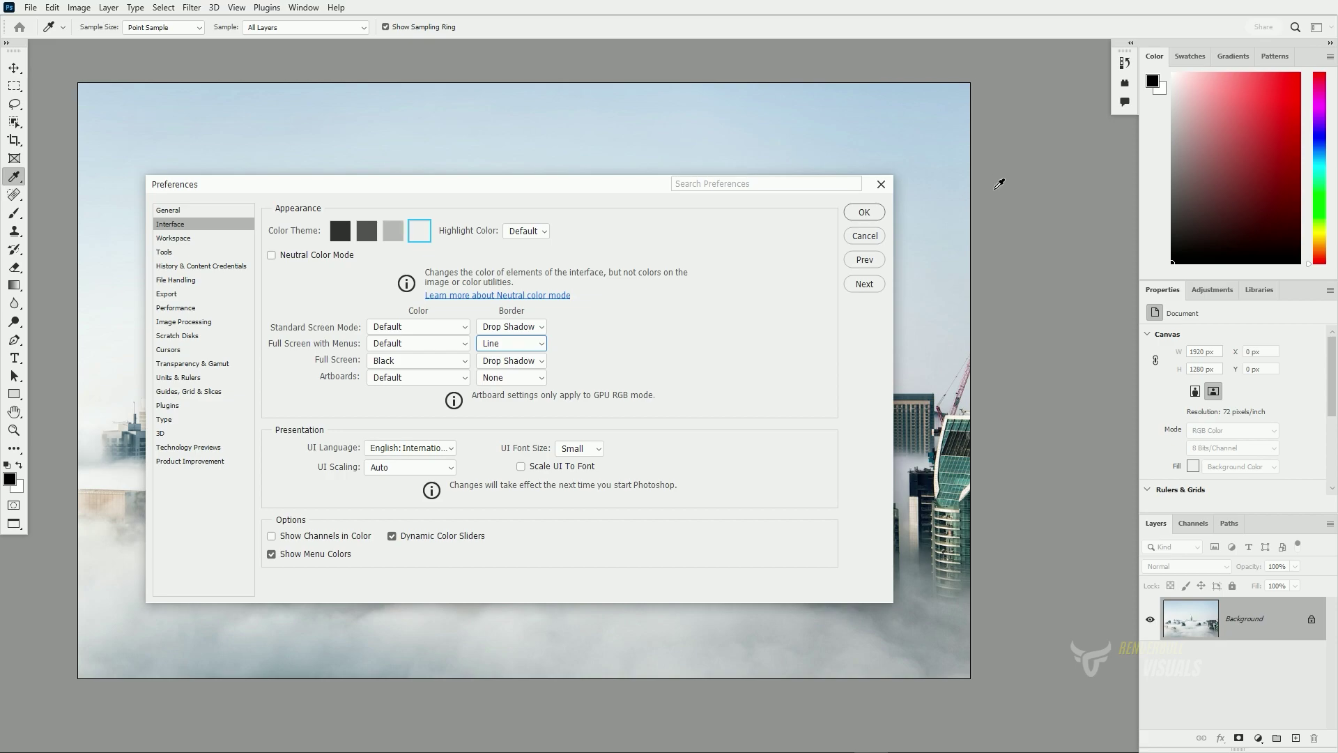
left_click(532, 348)
left_click(502, 381)
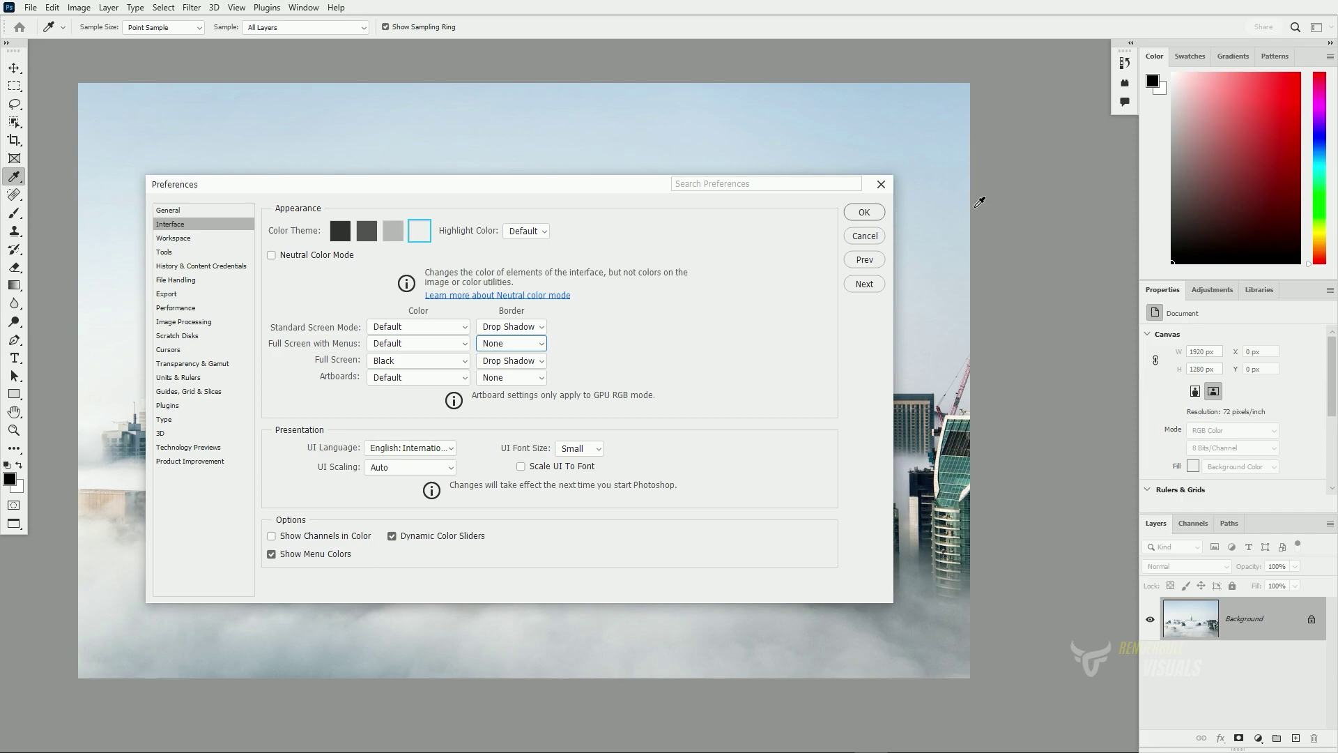
- Compare the second-darkest and lightest color themes and set the Full Screen with Menus border to Drop Shadow
left_click(367, 232)
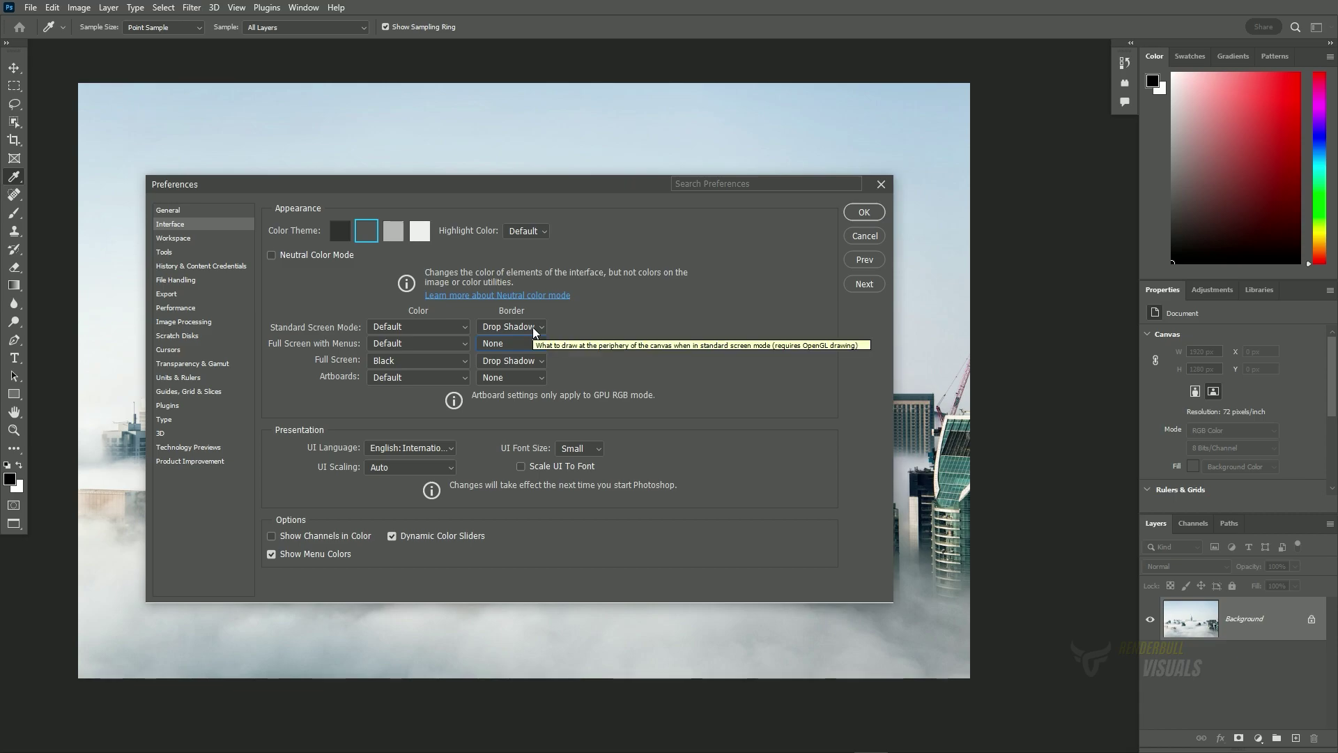
left_click(420, 231)
left_click(505, 348)
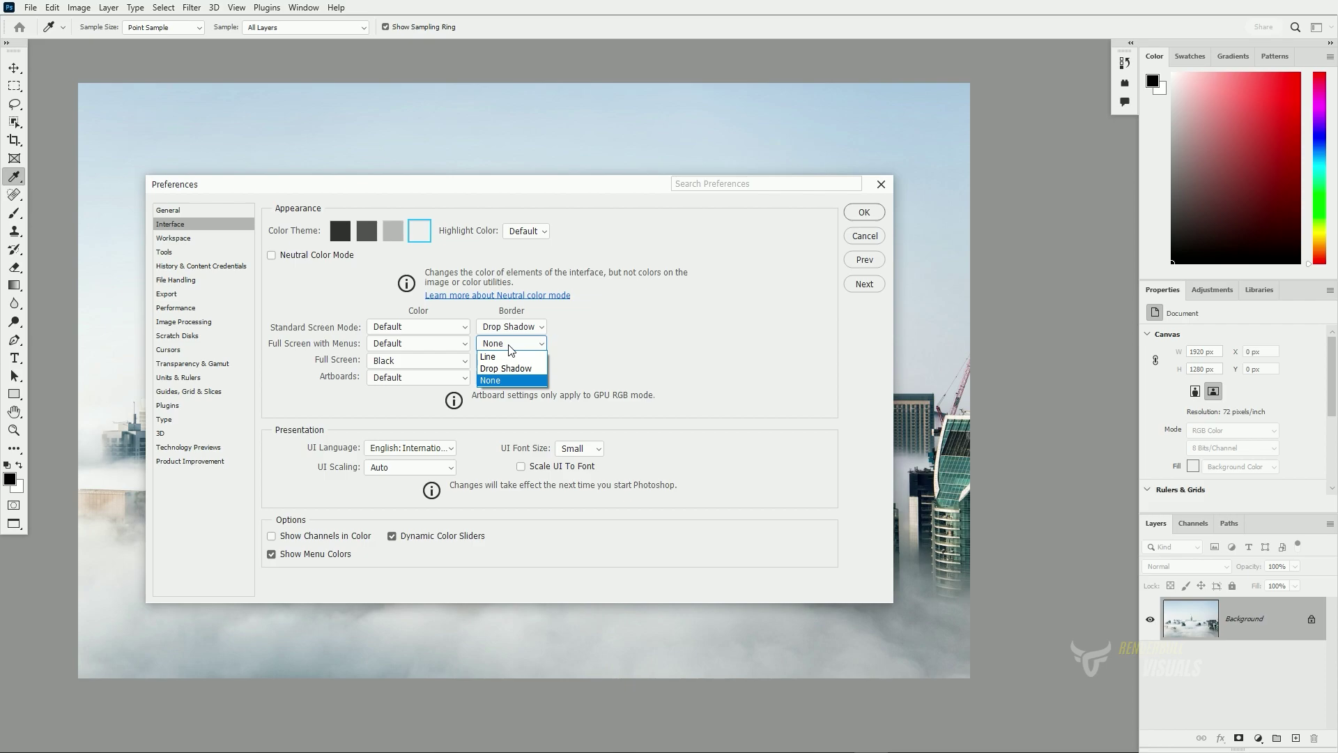
left_click(517, 365)
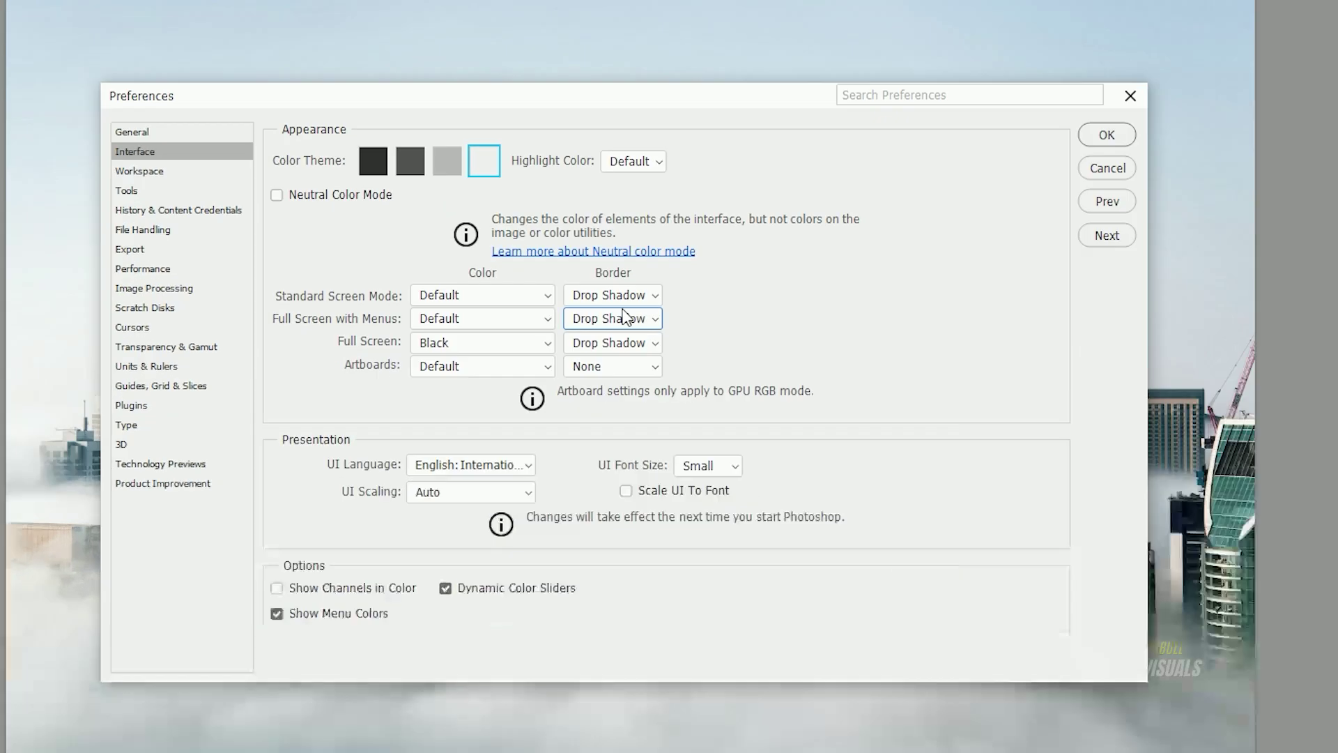
- Set the Standard Screen Mode, Full Screen with Menus and Full Screen borders to None, and choose the second-darkest color theme
left_click(624, 318)
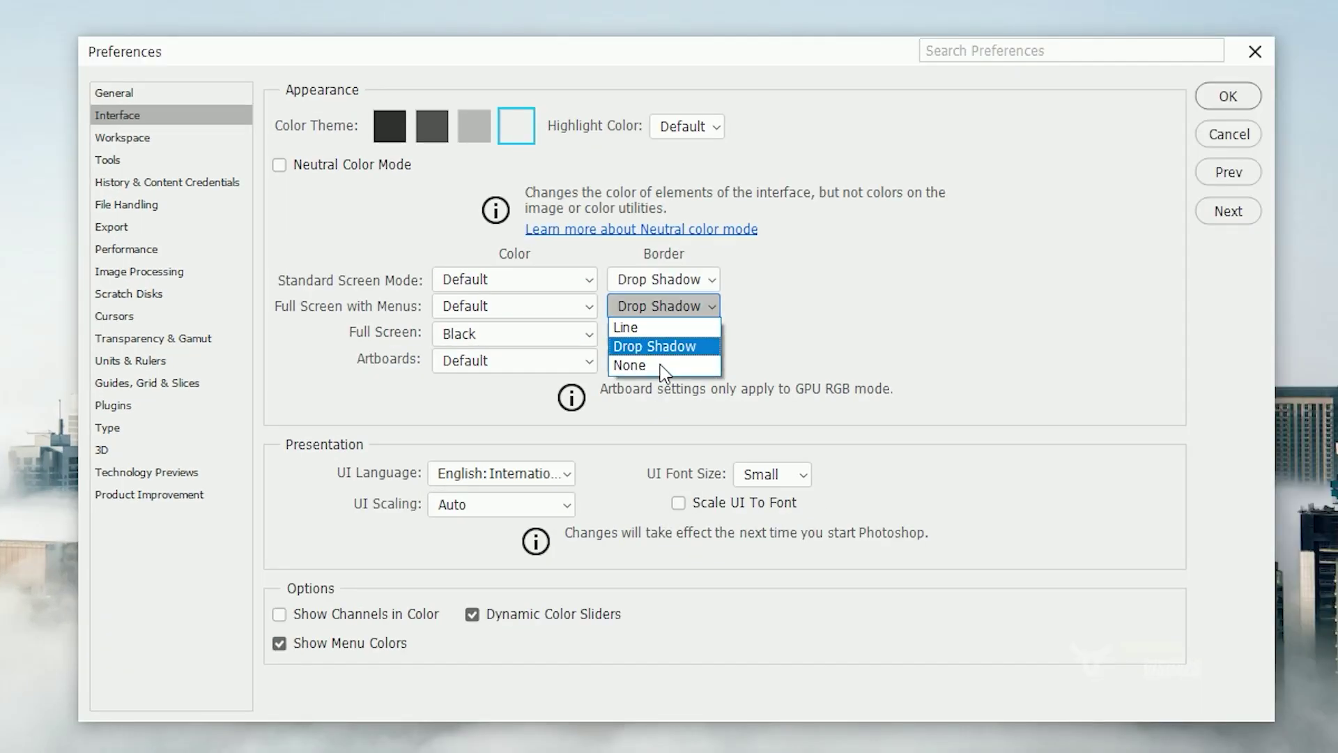
left_click(660, 368)
left_click(662, 280)
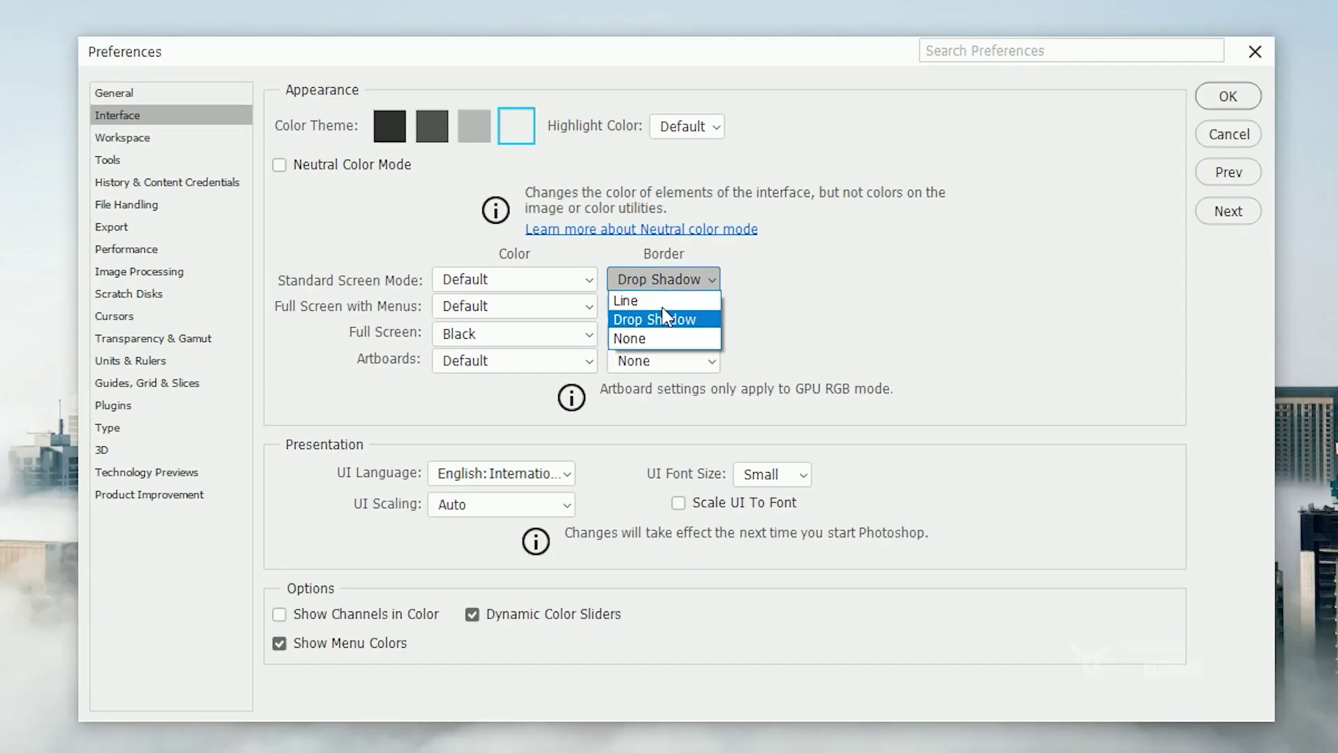
left_click(663, 339)
left_click(661, 334)
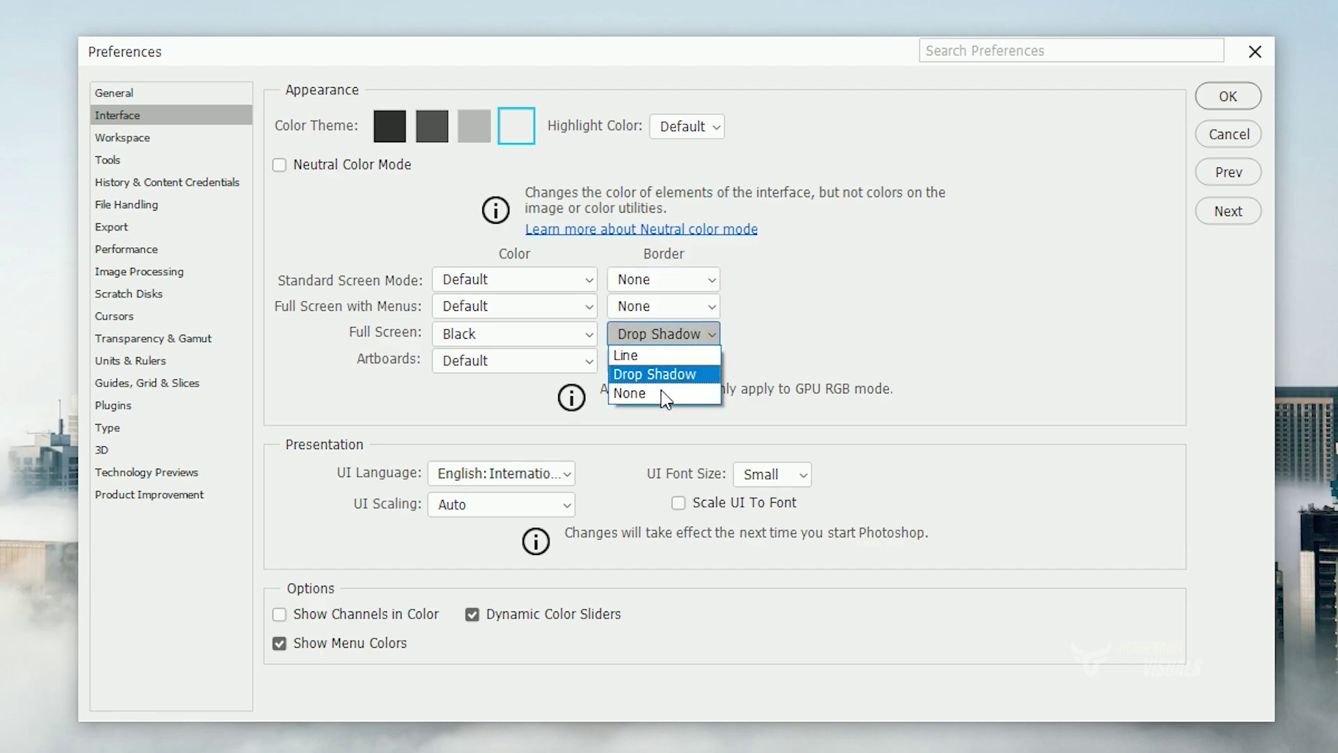
left_click(661, 388)
left_click(432, 136)
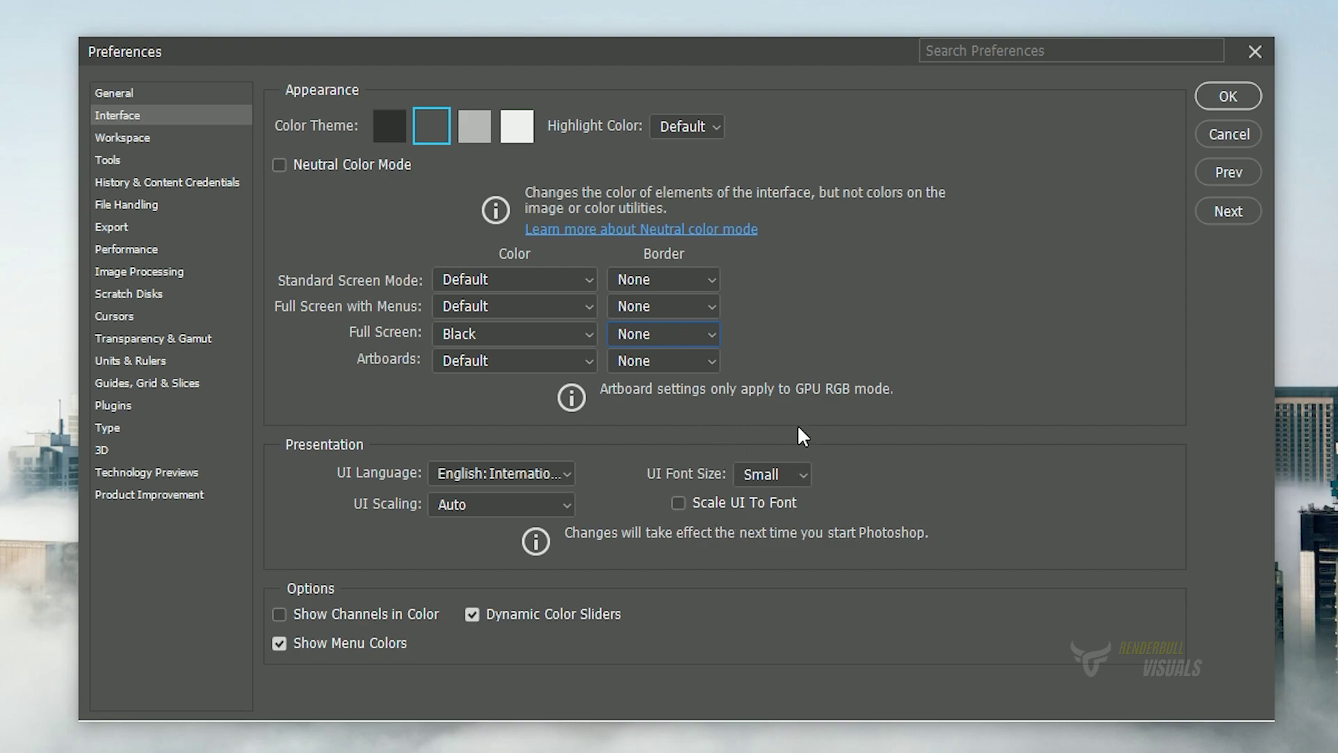
- Try the Large UI font size, set it back to Small, and apply the interface preferences
left_click(791, 481)
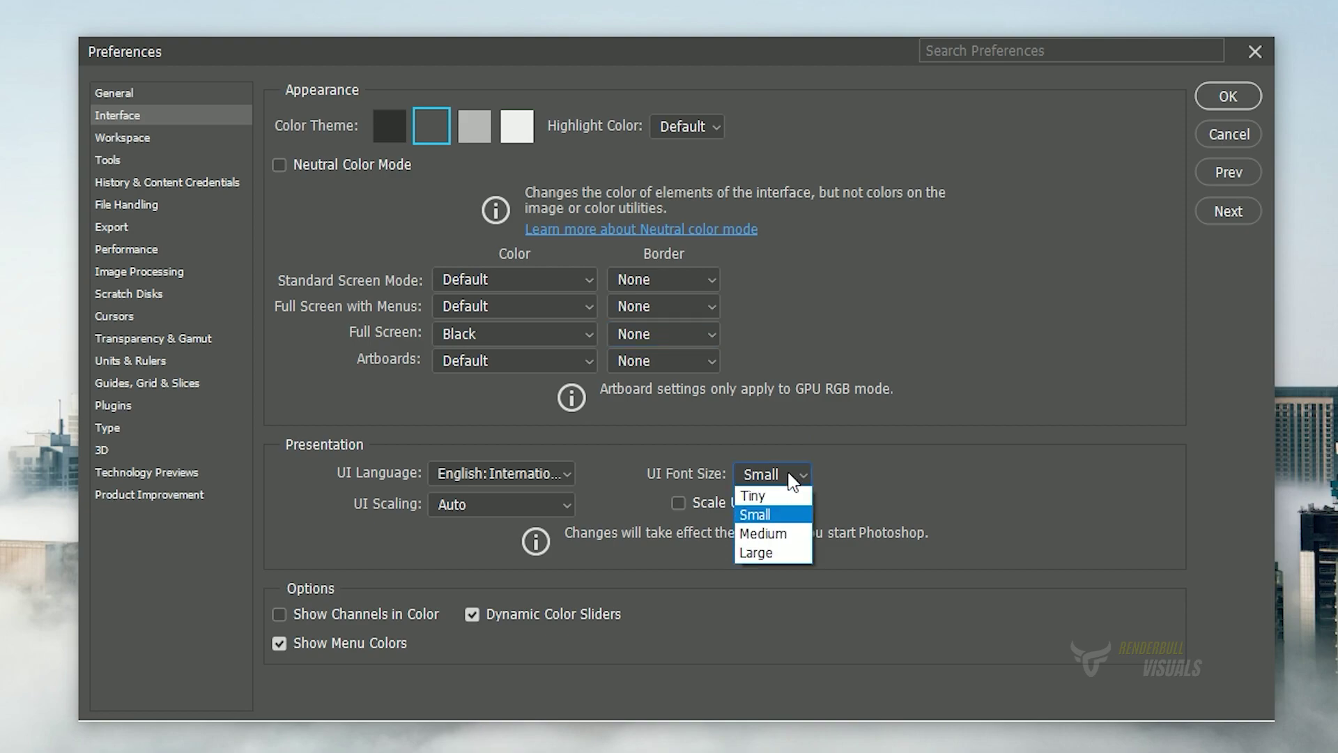
left_click(769, 552)
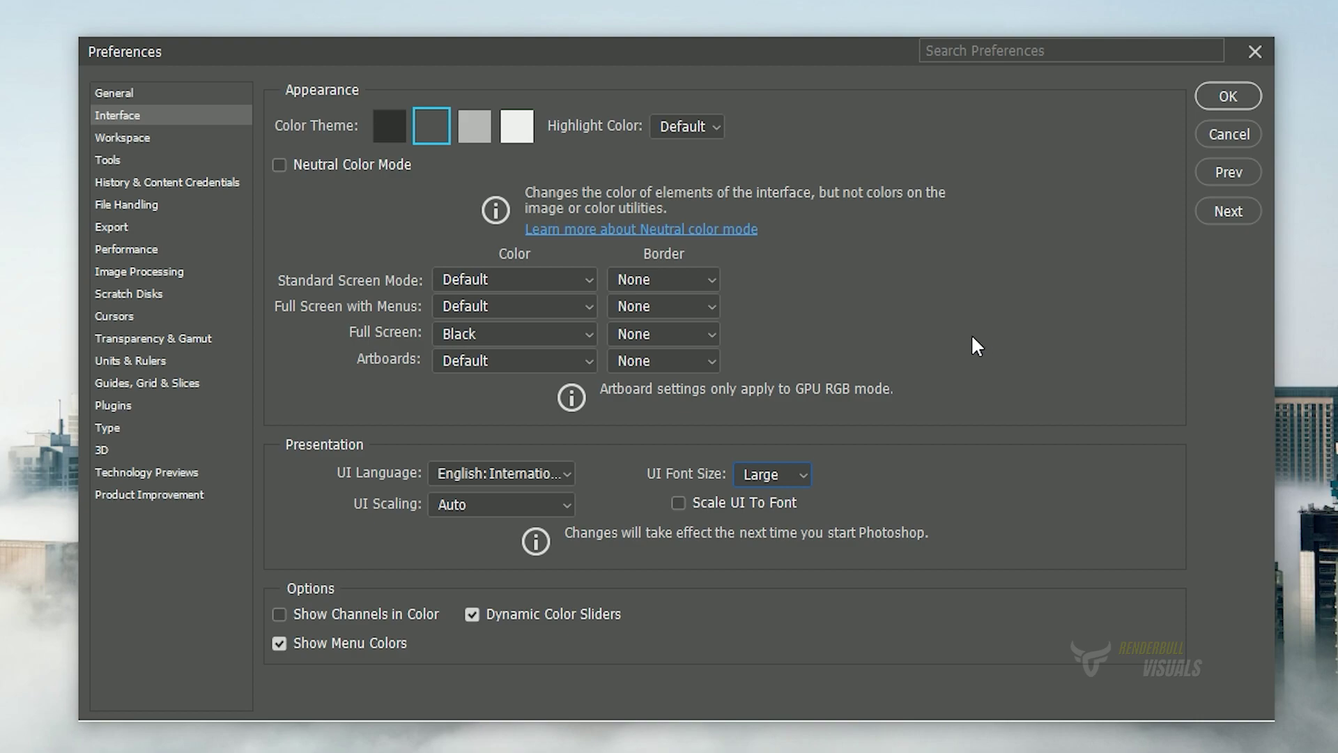
left_click(799, 469)
left_click(770, 513)
left_click(1249, 92)
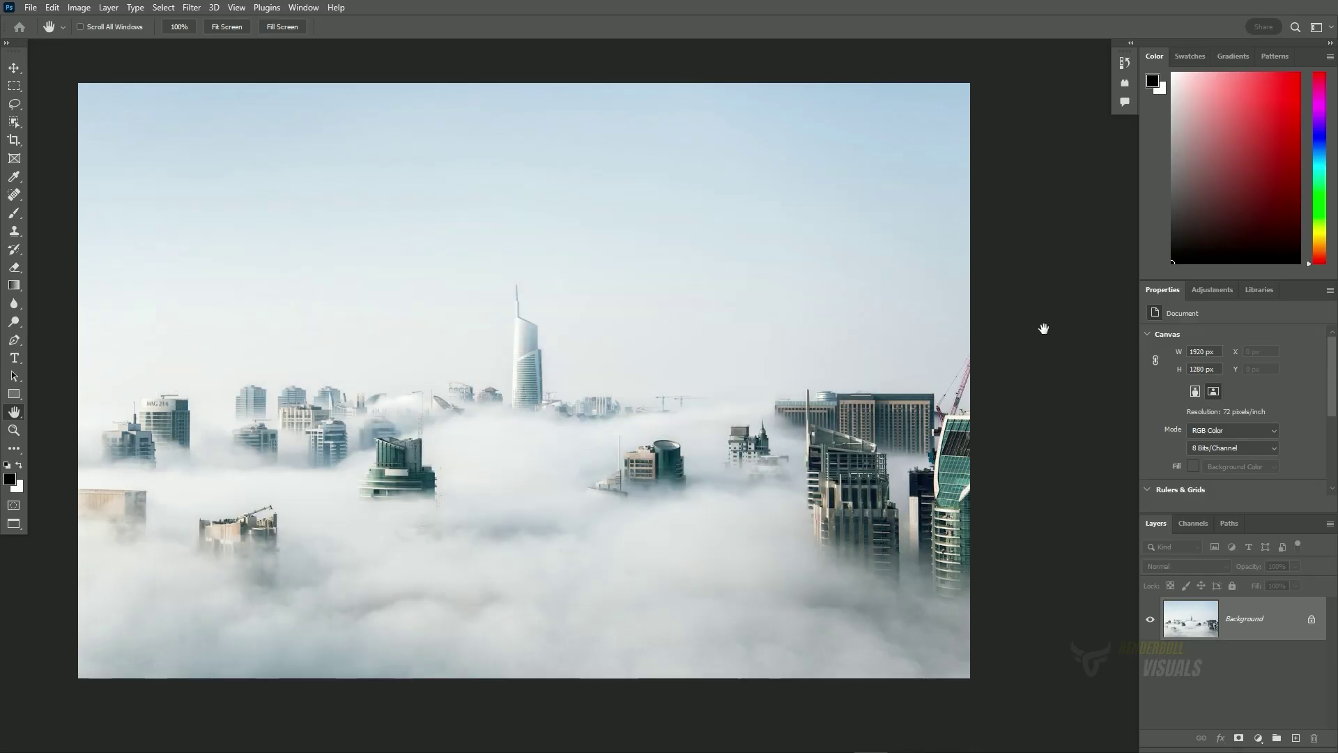